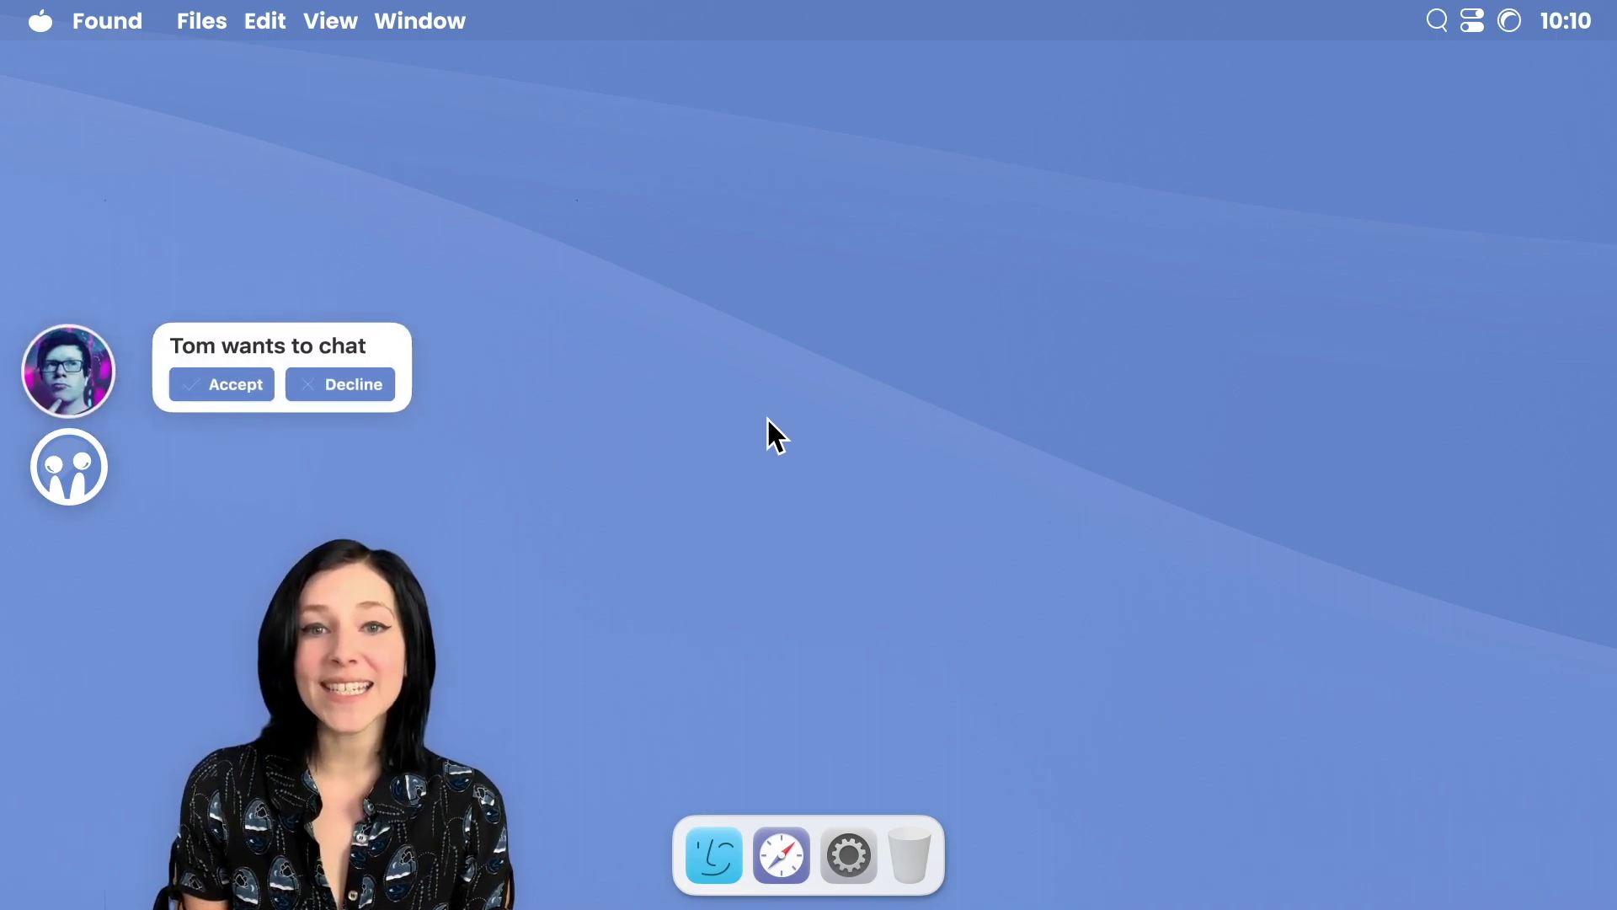
- Accept the incoming 'wants to chat' request so the second person joins
left_click(220, 386)
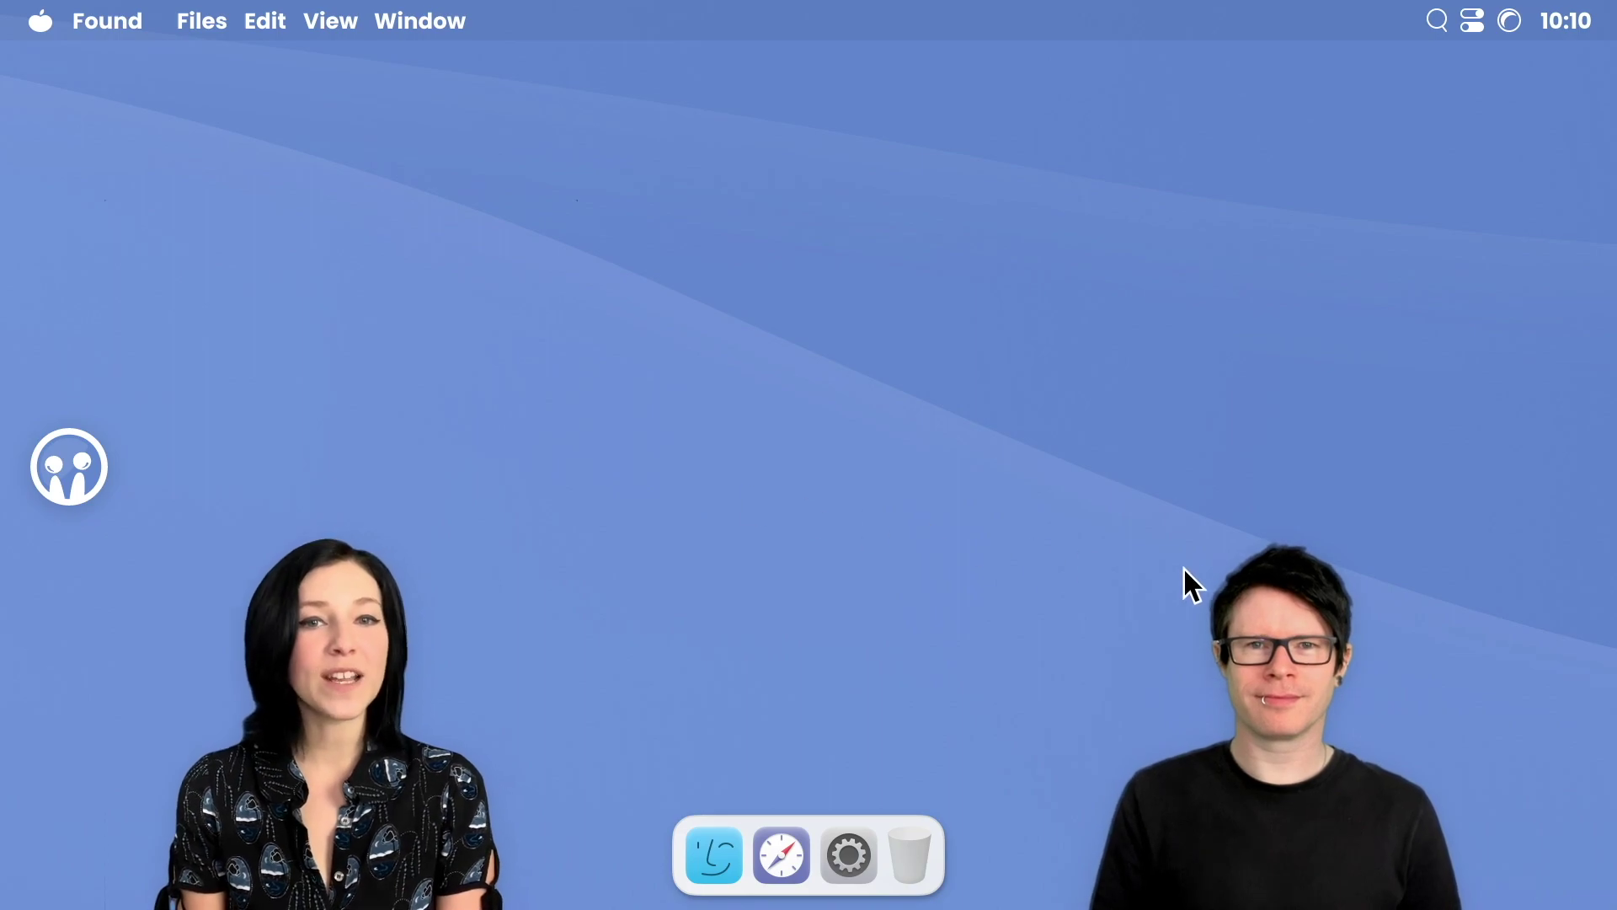
- Put sunglasses on the man's video head
left_click(1422, 481)
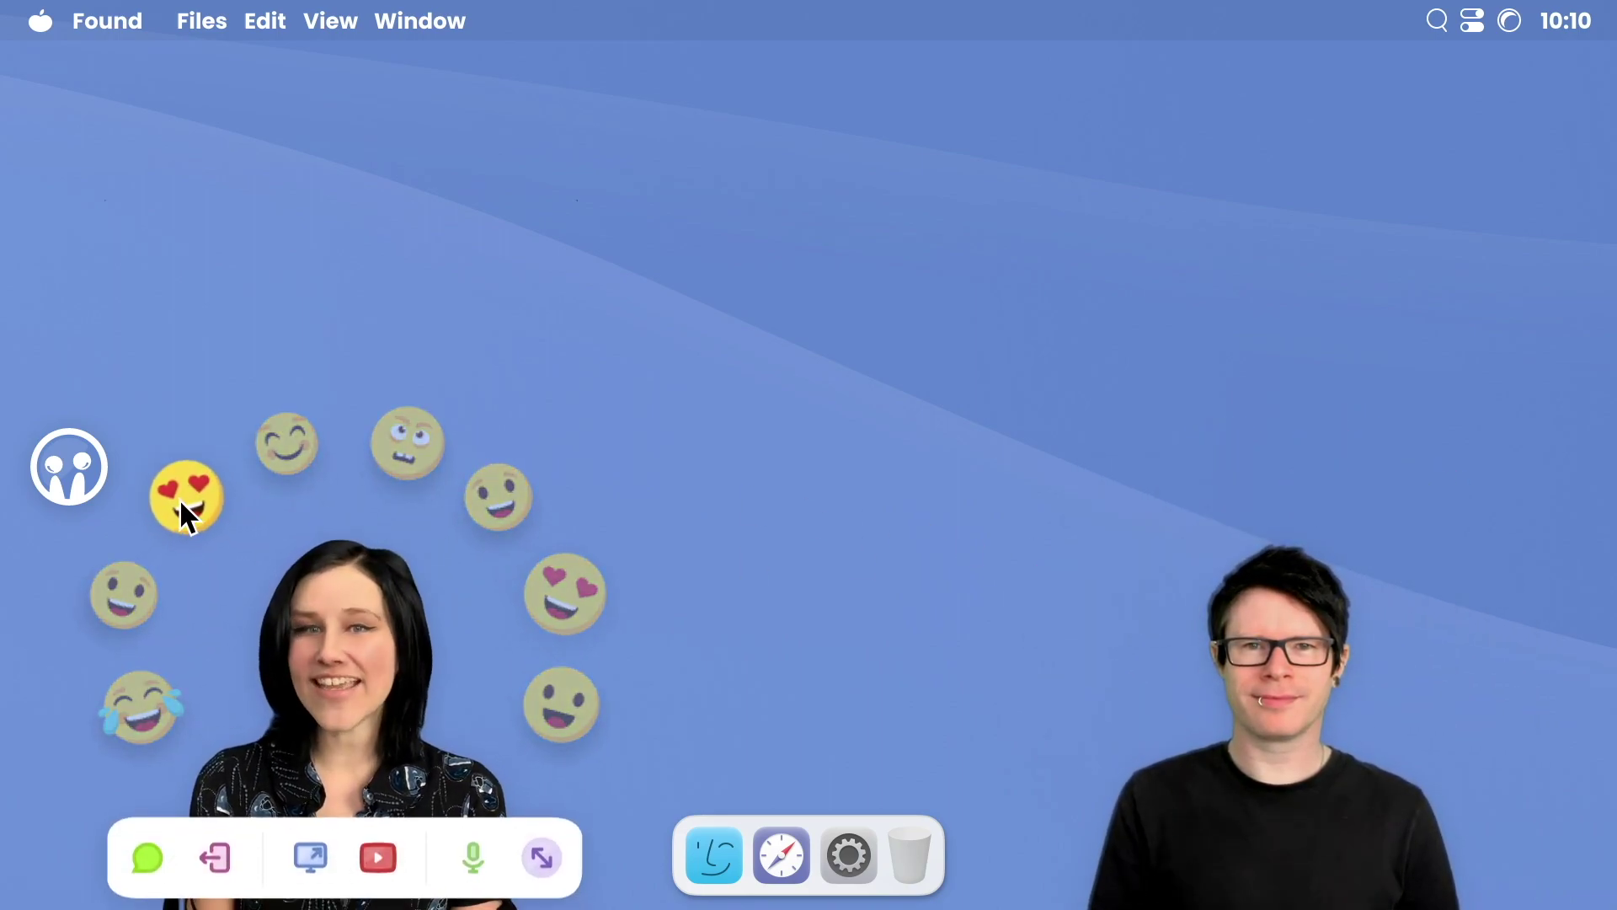
- Give the woman's head heart eyes, then swap them for a party hat
left_click(179, 499)
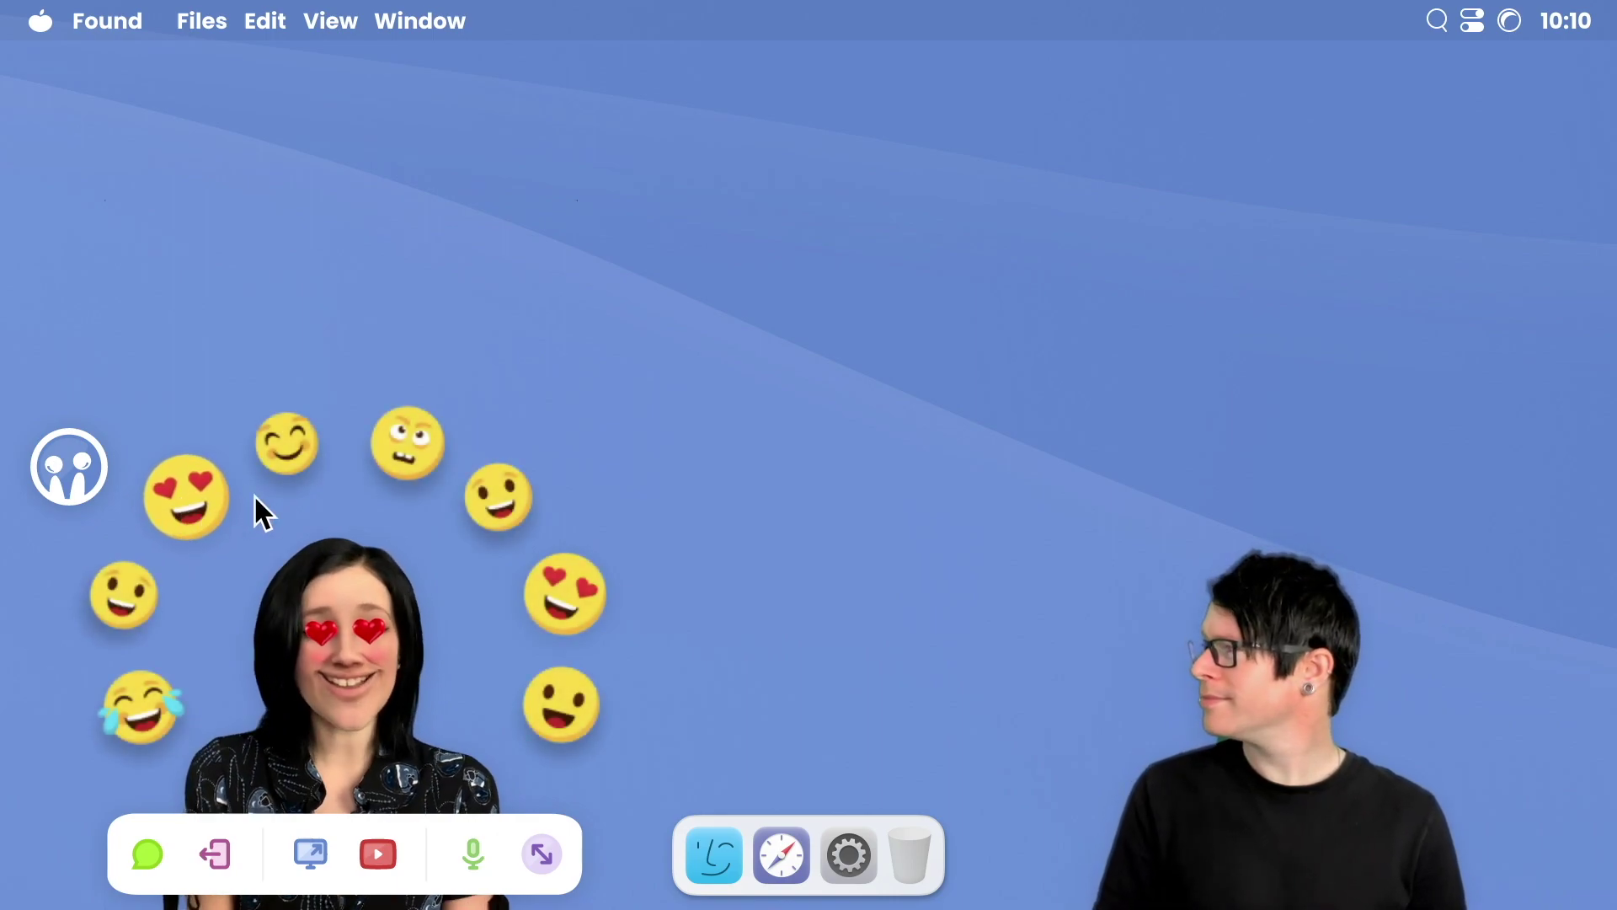
left_click(489, 486)
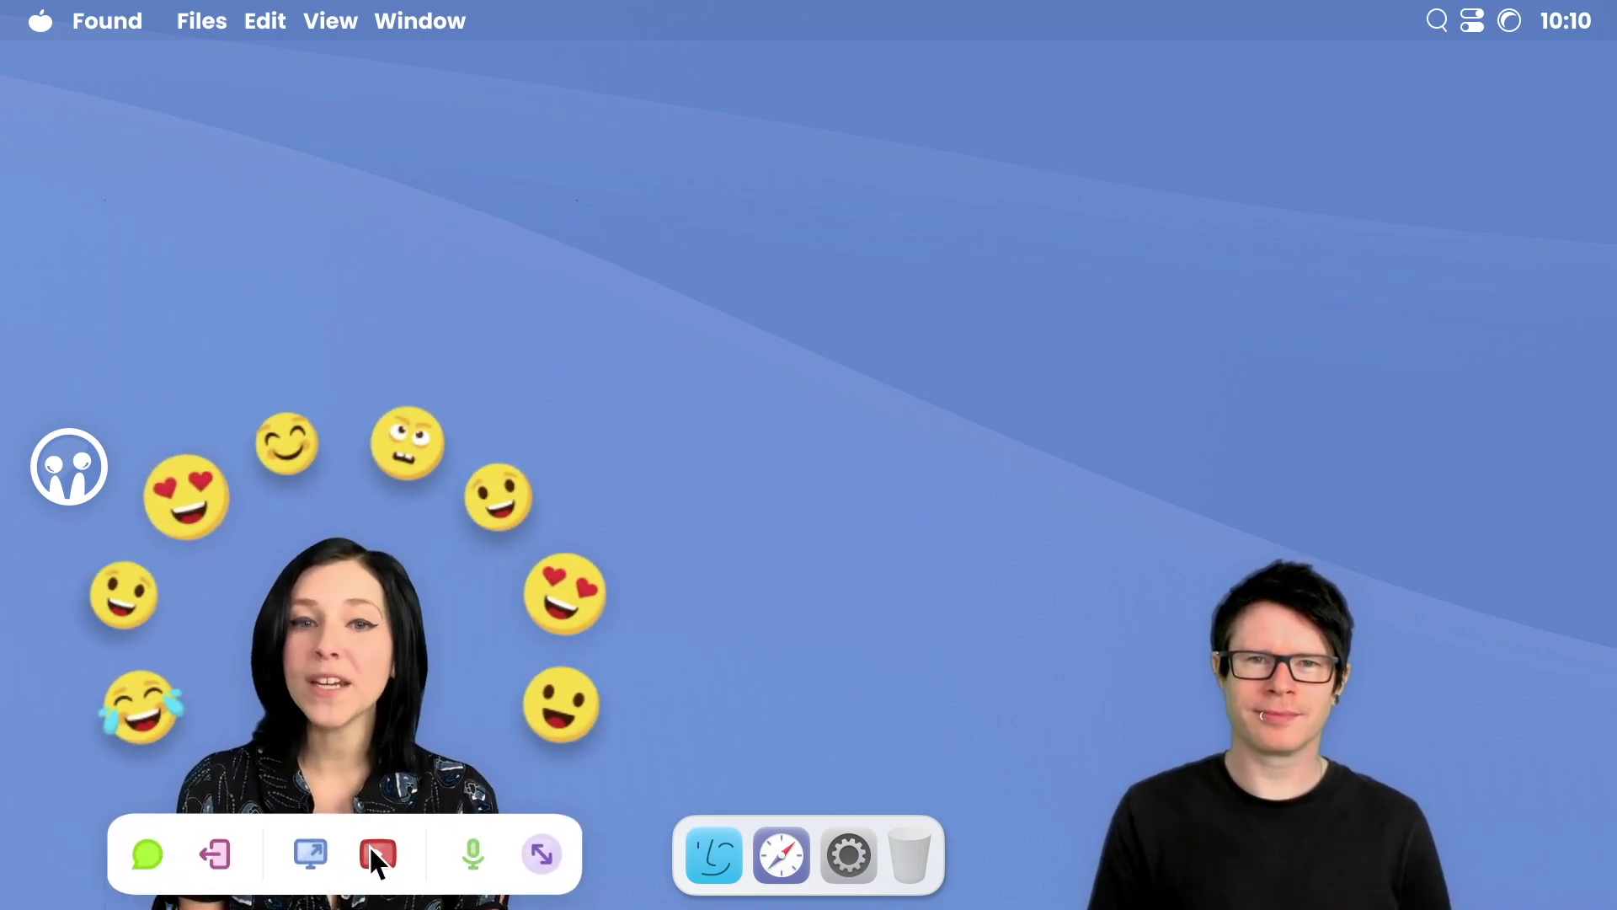
left_click(376, 858)
- Paste the YouTube link, watch the fighter-jet clip together, then close the player
right_click(244, 866)
left_click(289, 849)
left_click(479, 859)
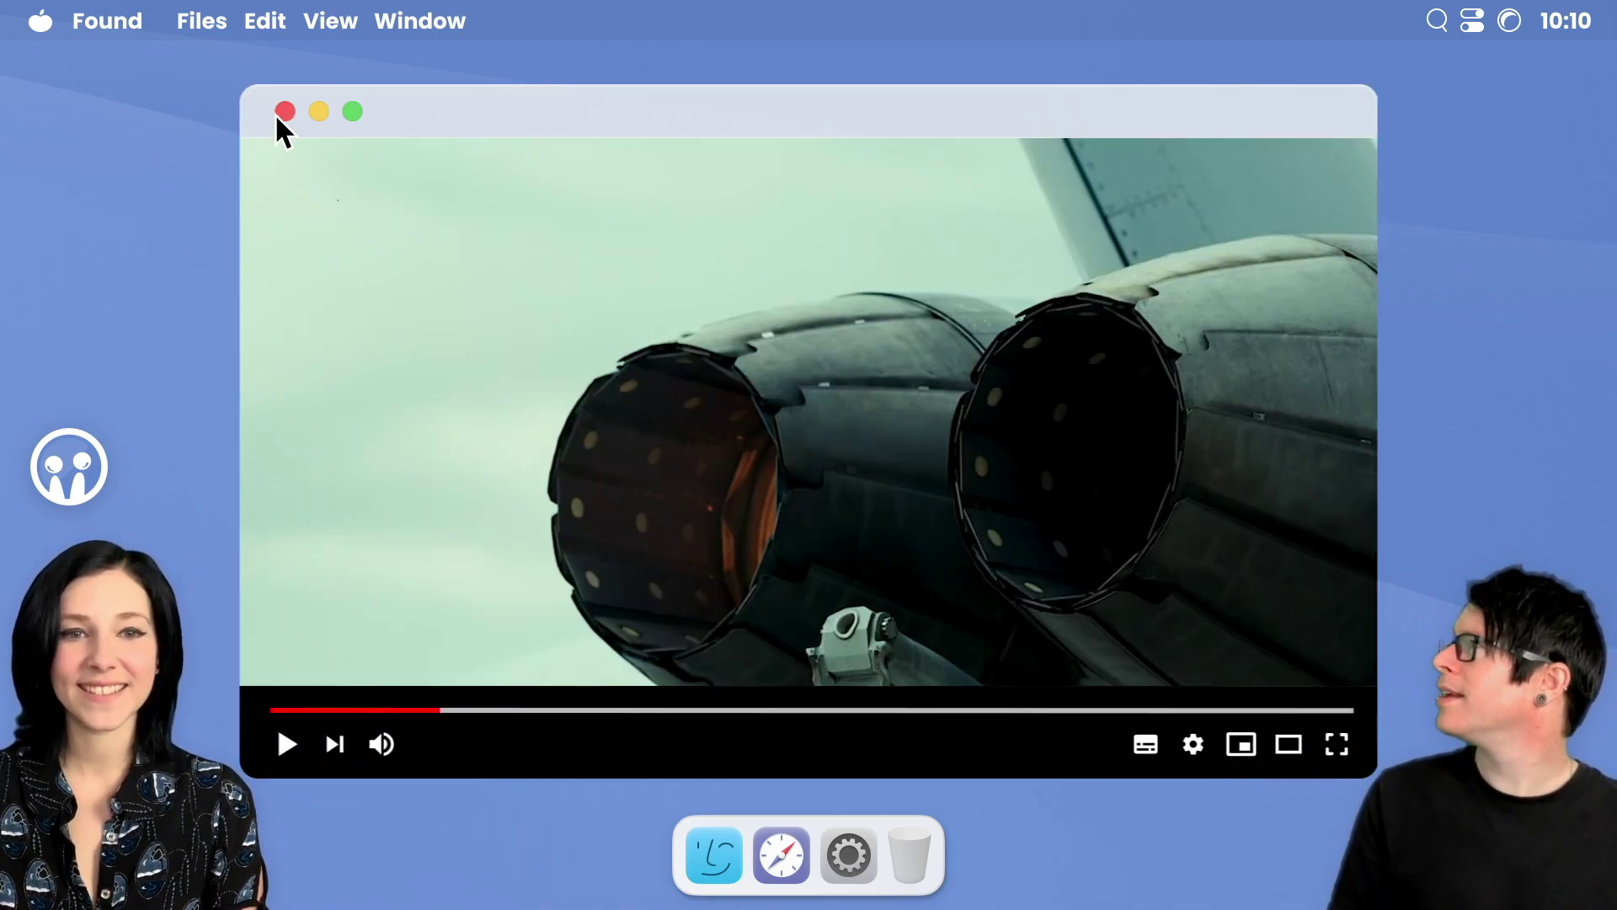
left_click(284, 111)
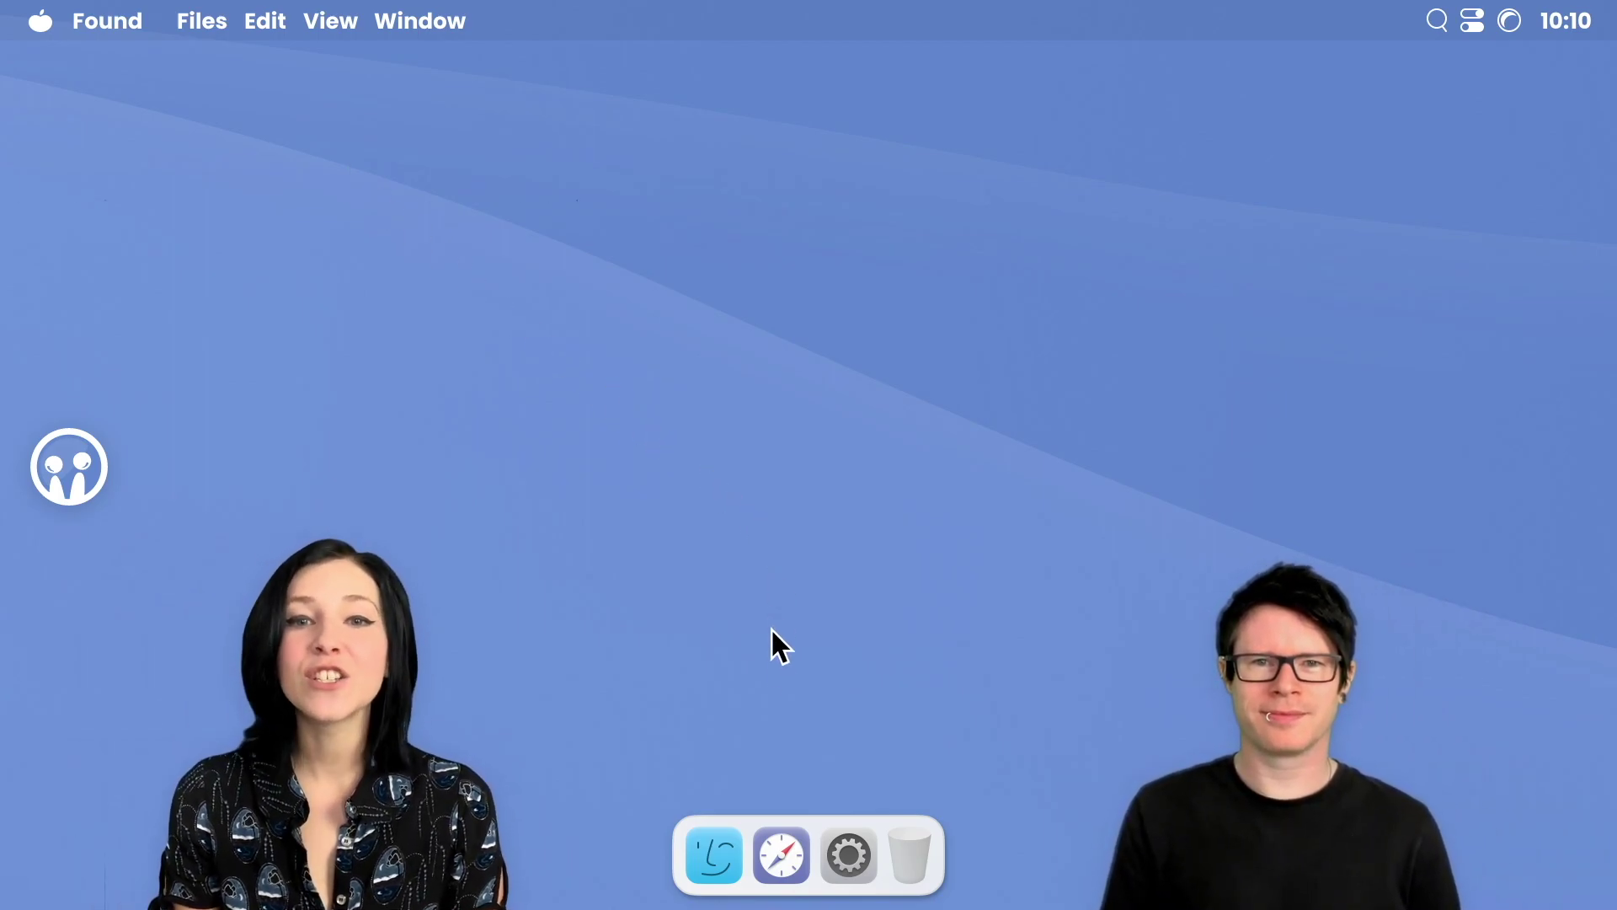
left_click(779, 852)
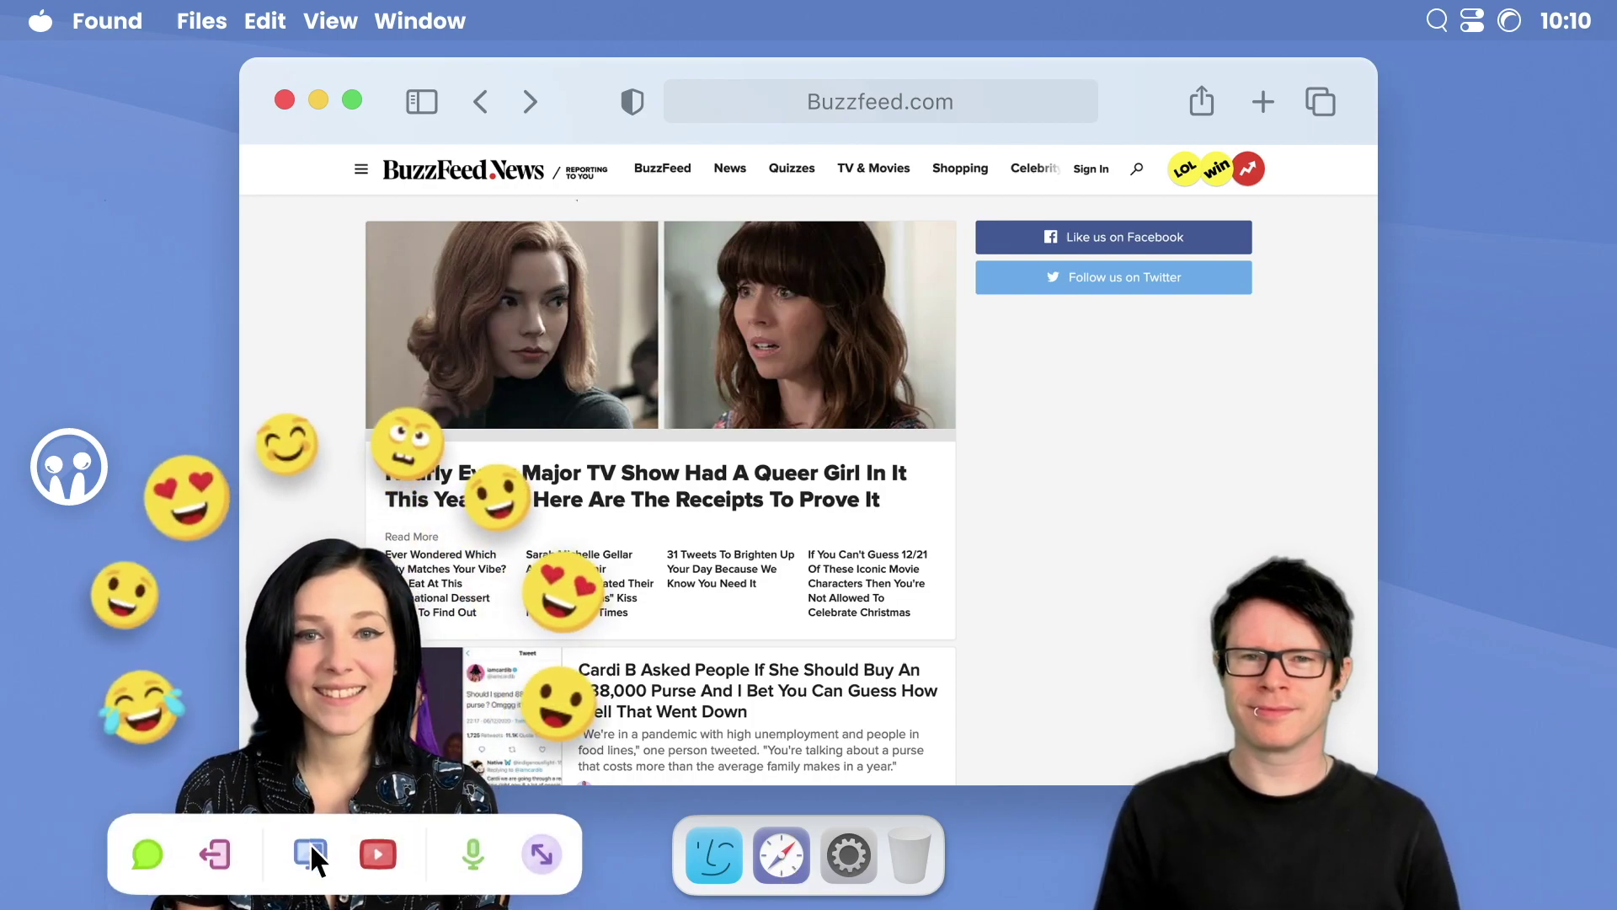
- Share the dragged-over Safari window area, then go back from Buzzfeed to Asos
left_click(309, 842)
left_click_drag(236, 53, 1393, 807)
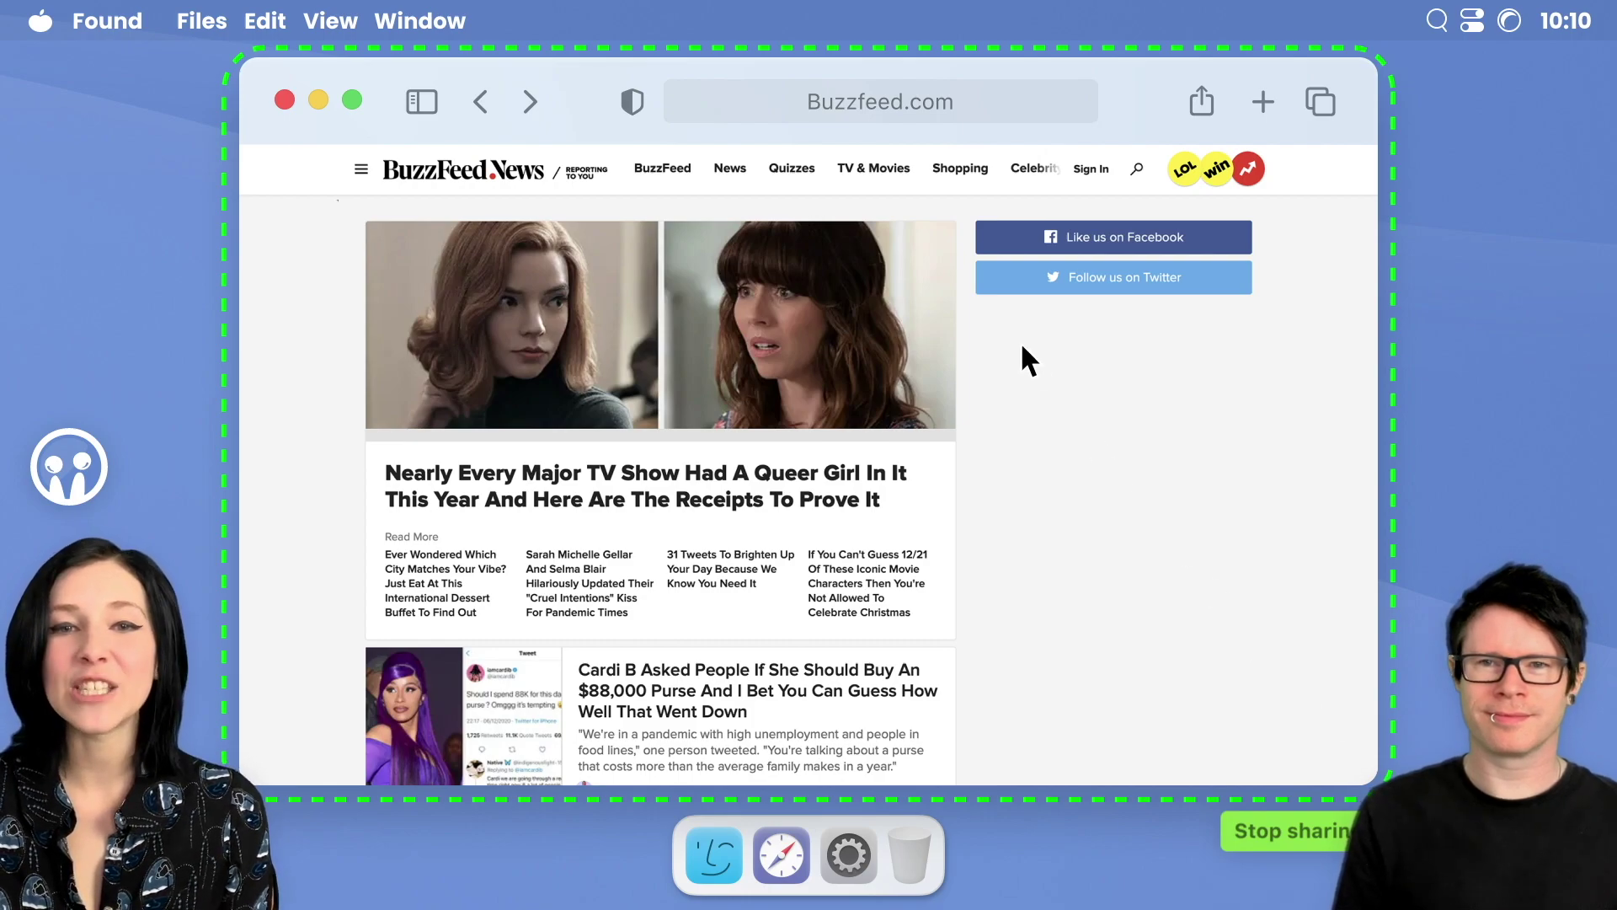
scroll(1023, 346, "down", 2)
scroll(1023, 347, "down", 2)
scroll(1022, 347, "down", 2)
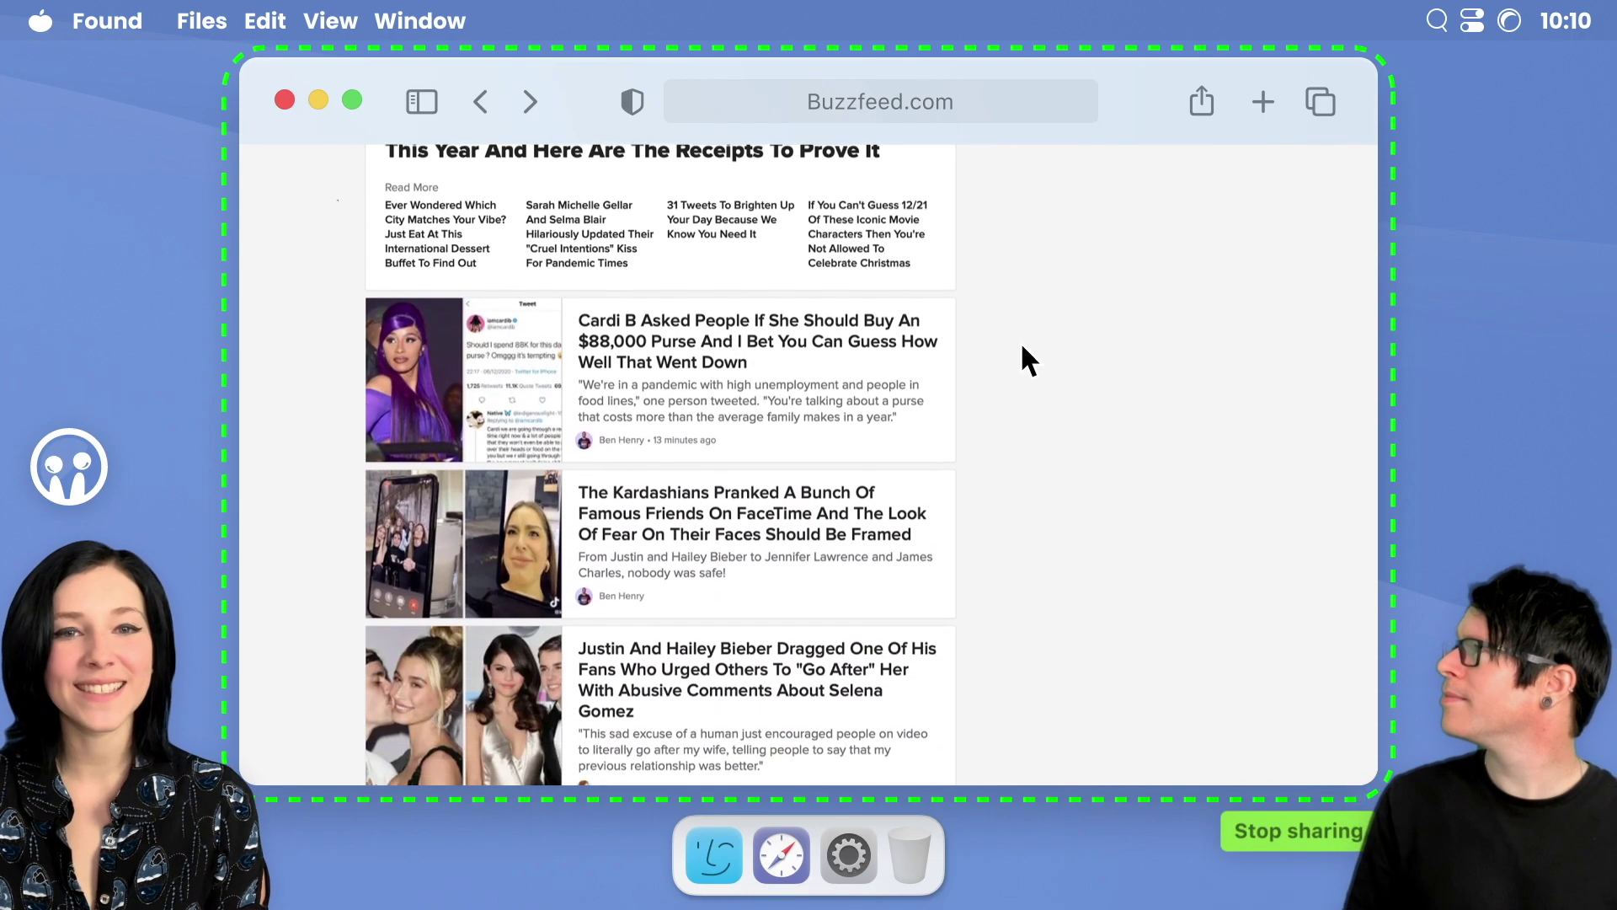
scroll(1022, 360, "down", 2)
scroll(1022, 361, "down", 1)
scroll(1021, 360, "down", 1)
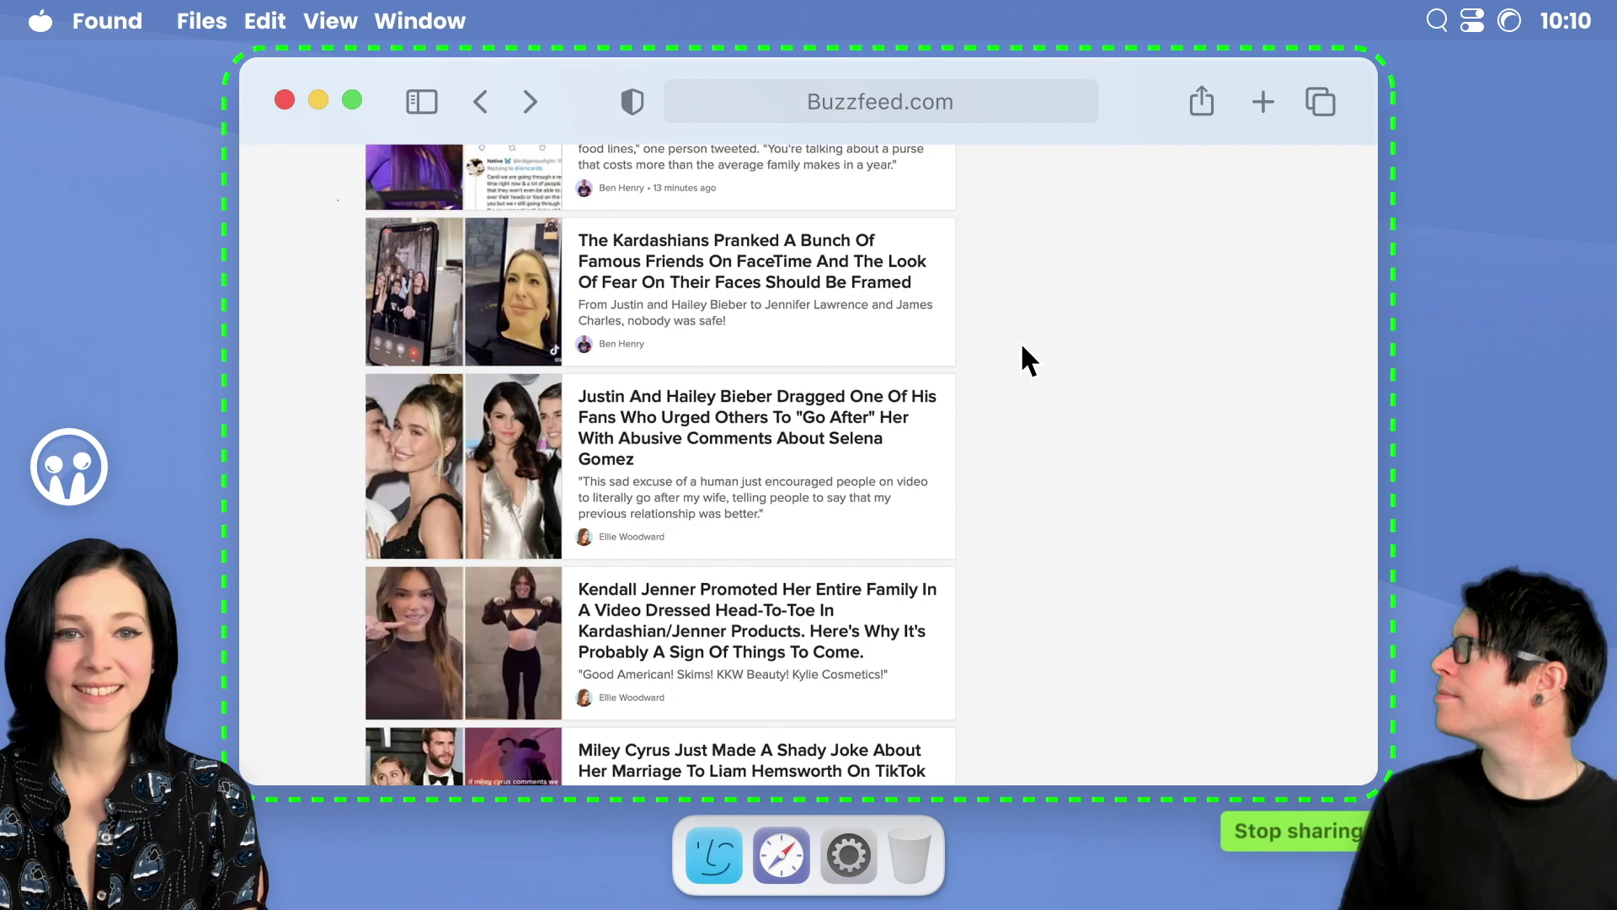
left_click(479, 99)
scroll(379, 455, "down", 2)
scroll(379, 443, "down", 4)
scroll(380, 444, "down", 1)
scroll(379, 444, "down", 2)
scroll(379, 444, "down", 7)
scroll(378, 440, "down", 3)
scroll(379, 444, "down", 2)
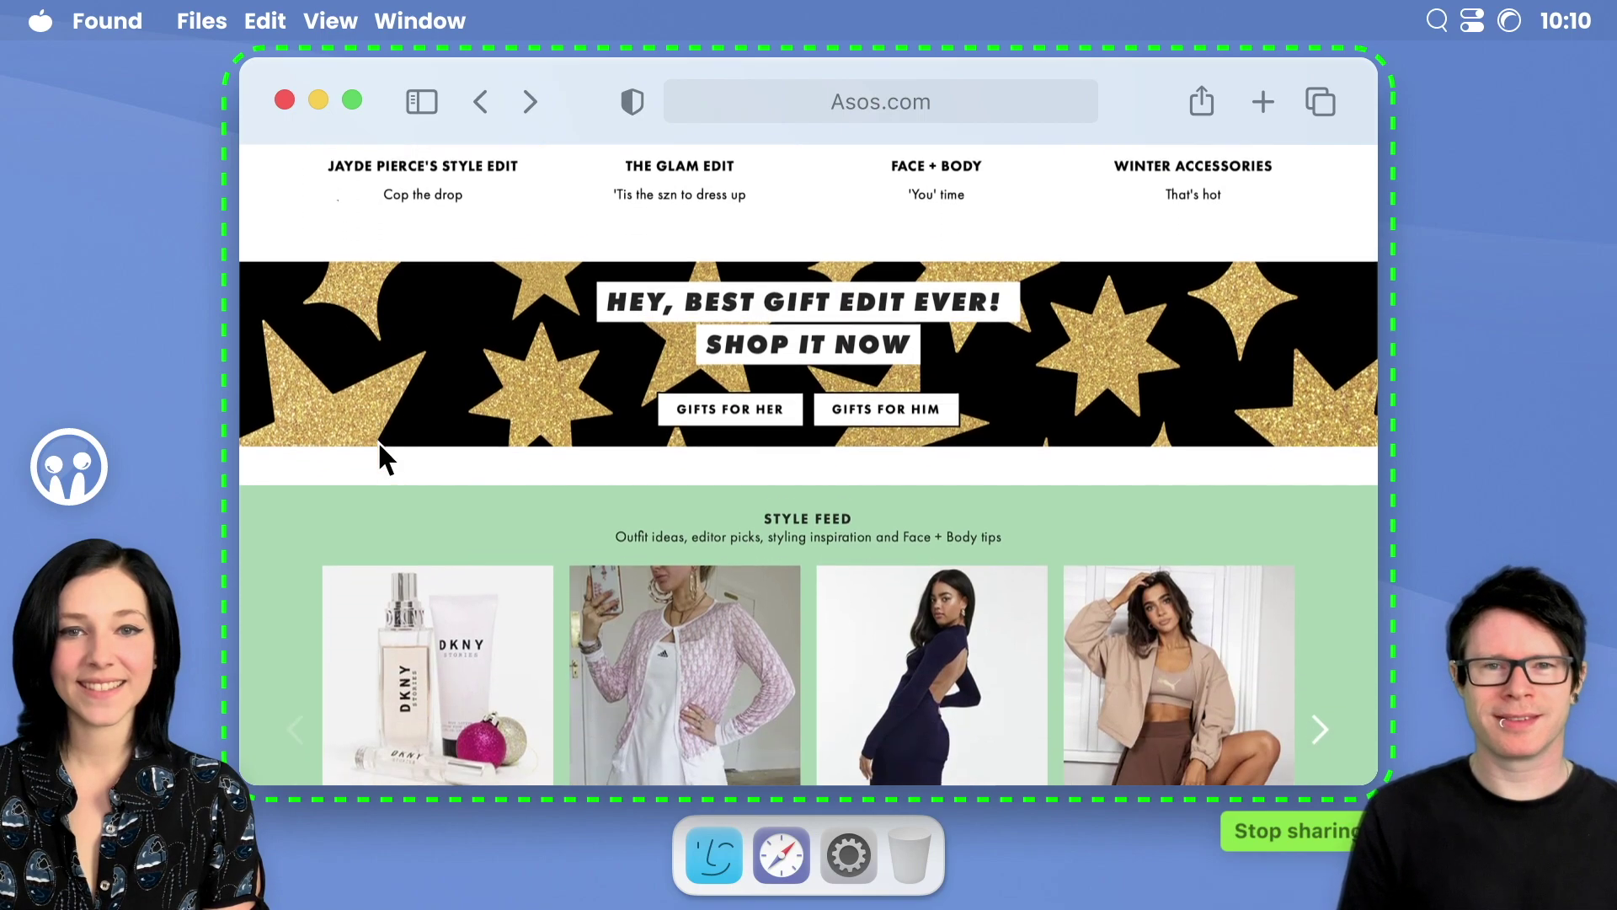
- End the screen share and close the Safari window
left_click(1310, 834)
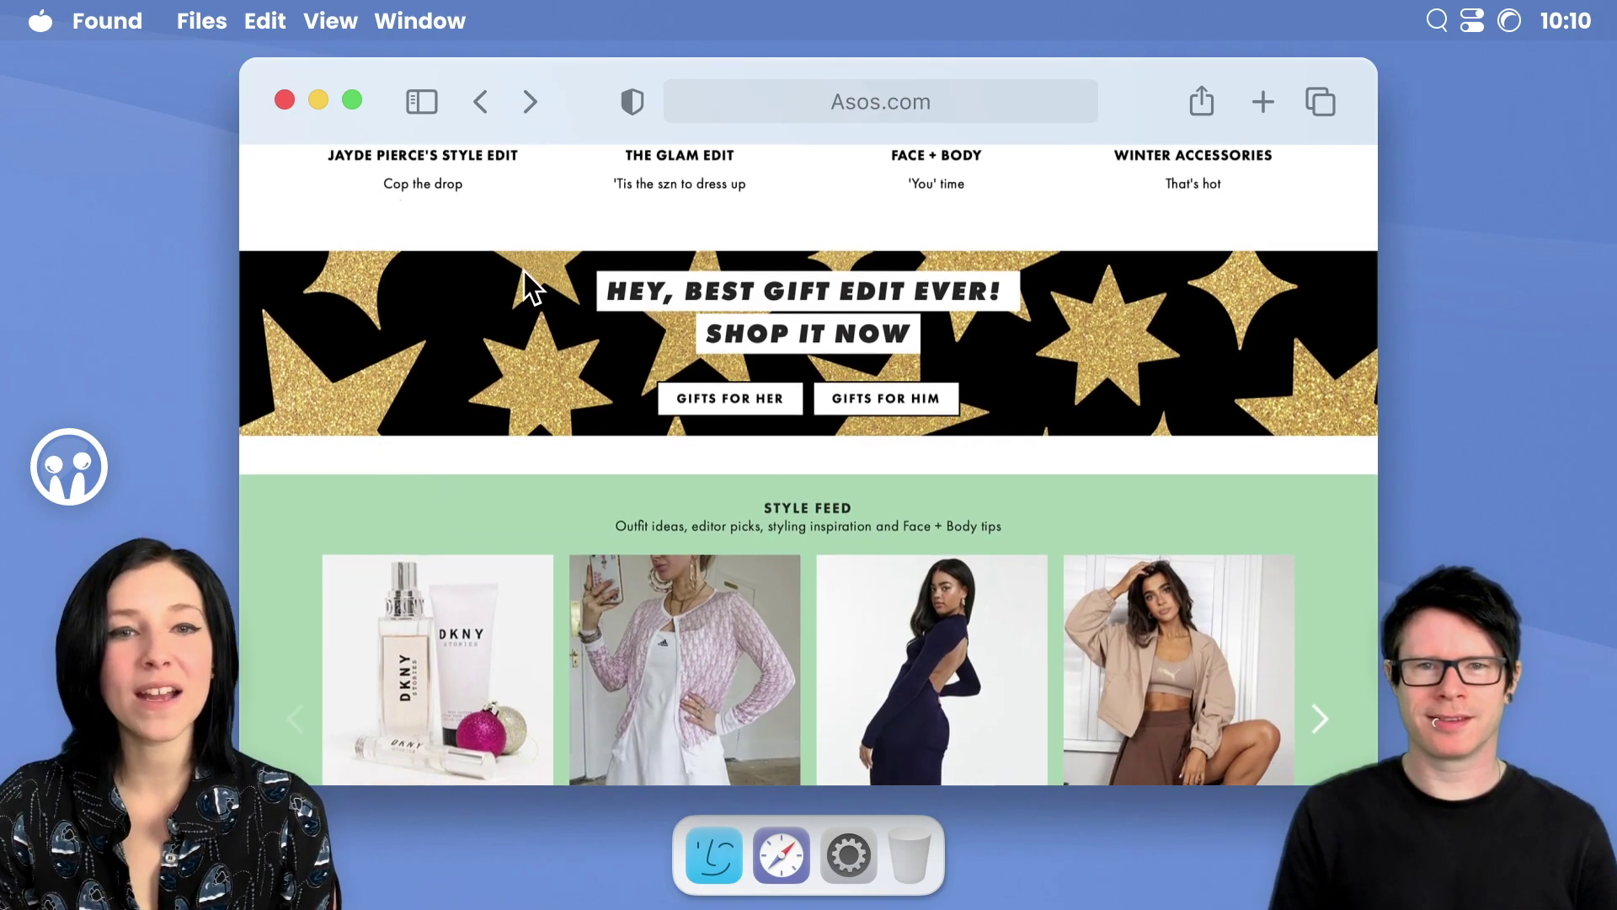
left_click(284, 101)
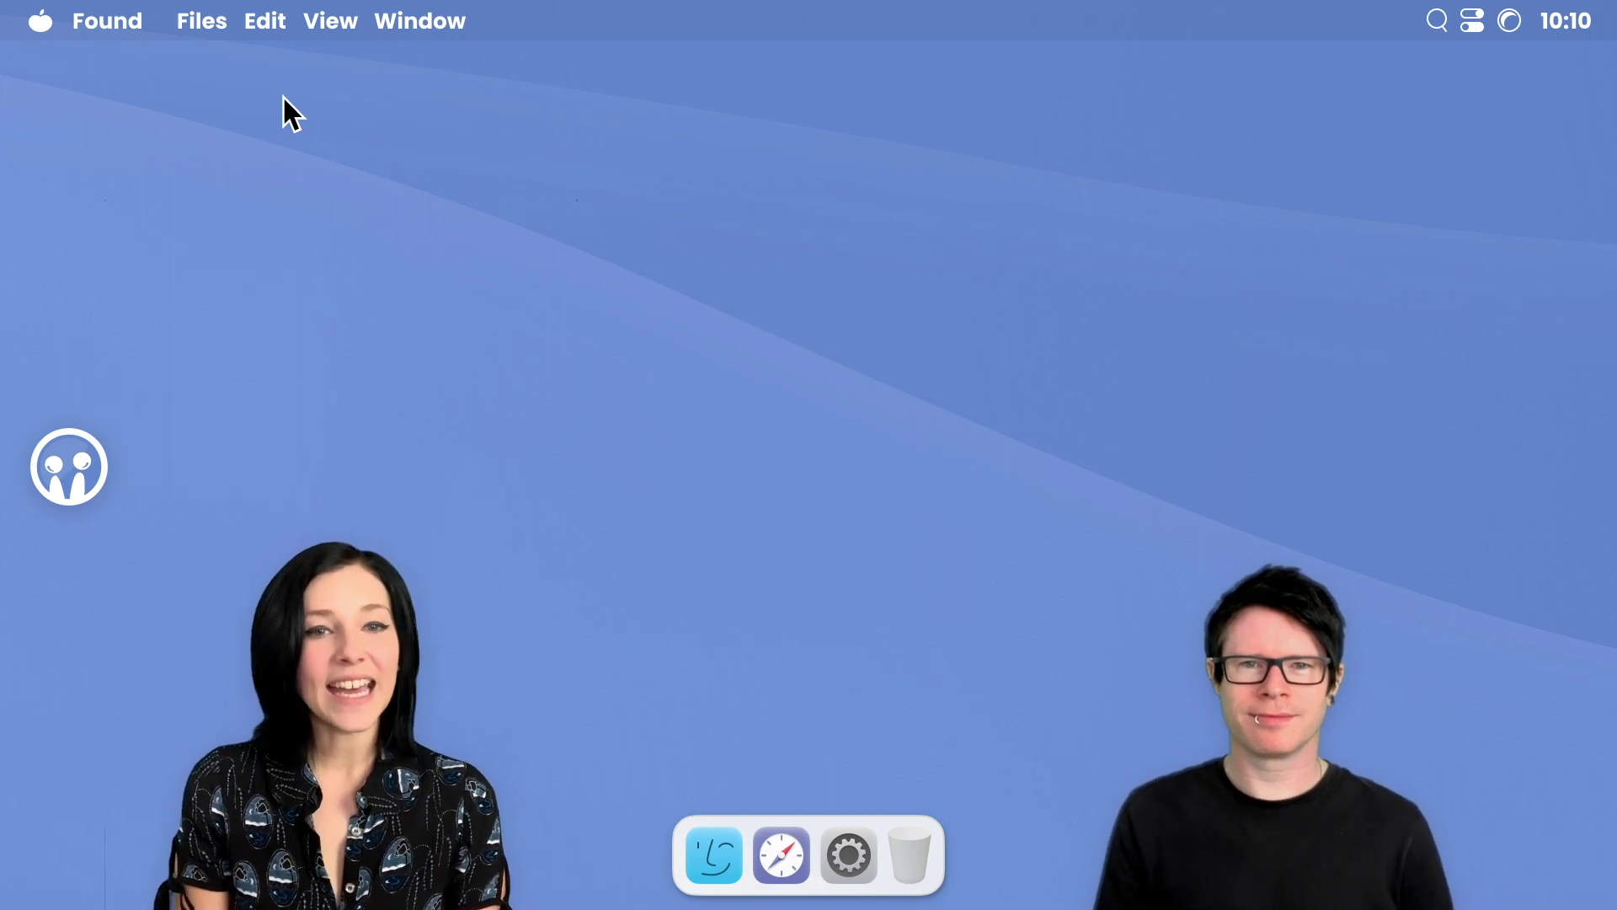
- From the contacts panel's Add a friend form, send an invite to the contact's email
left_click(79, 470)
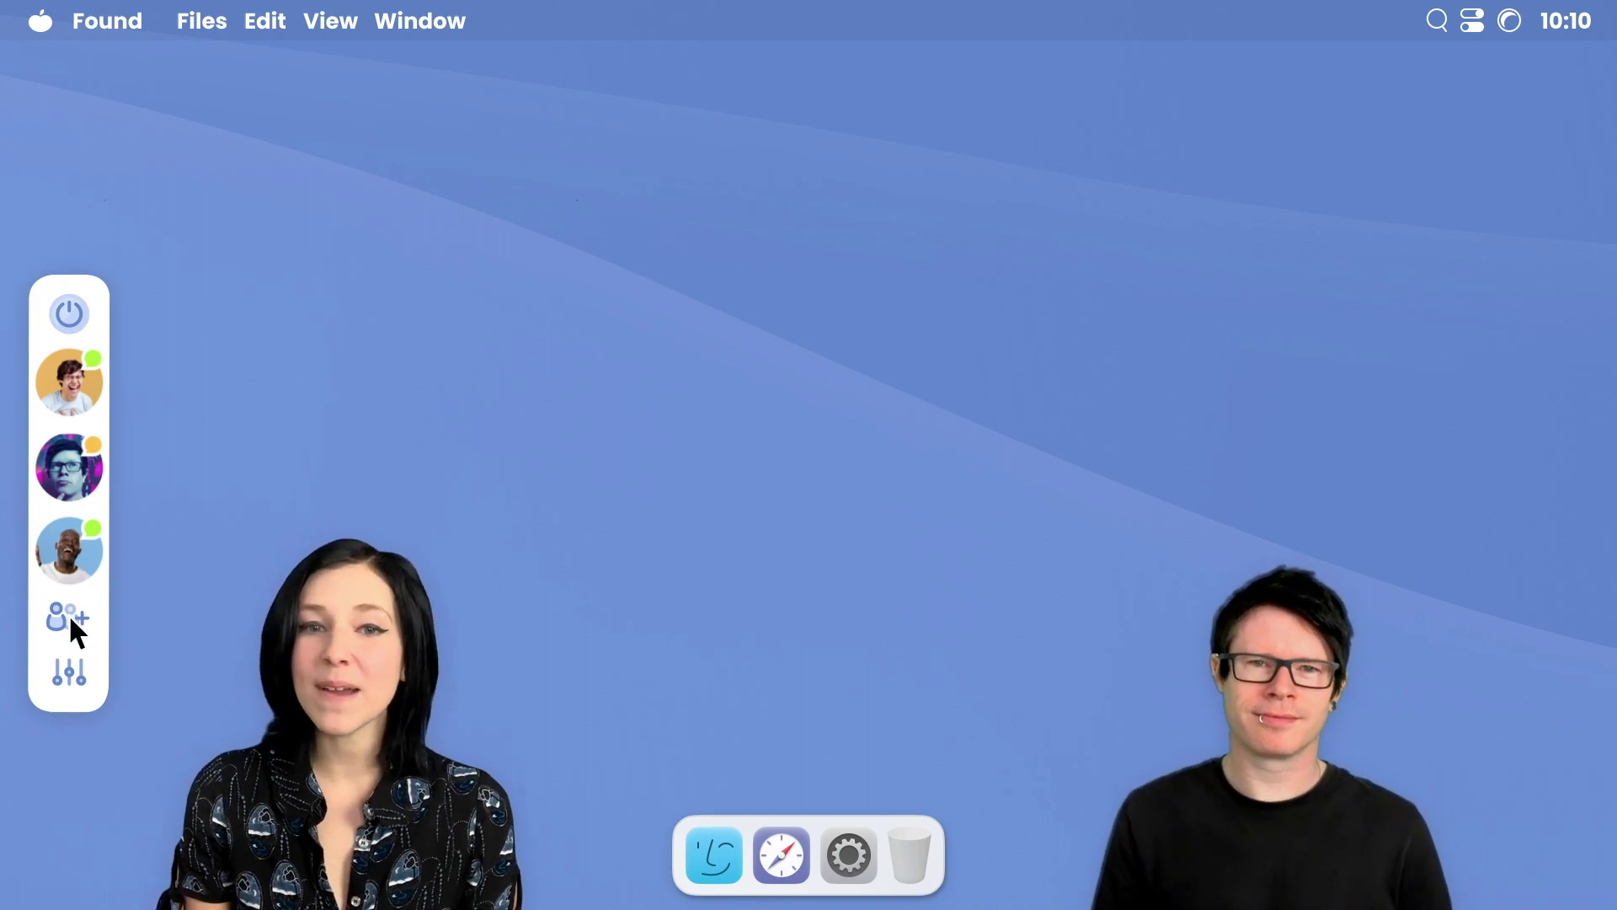
left_click(68, 614)
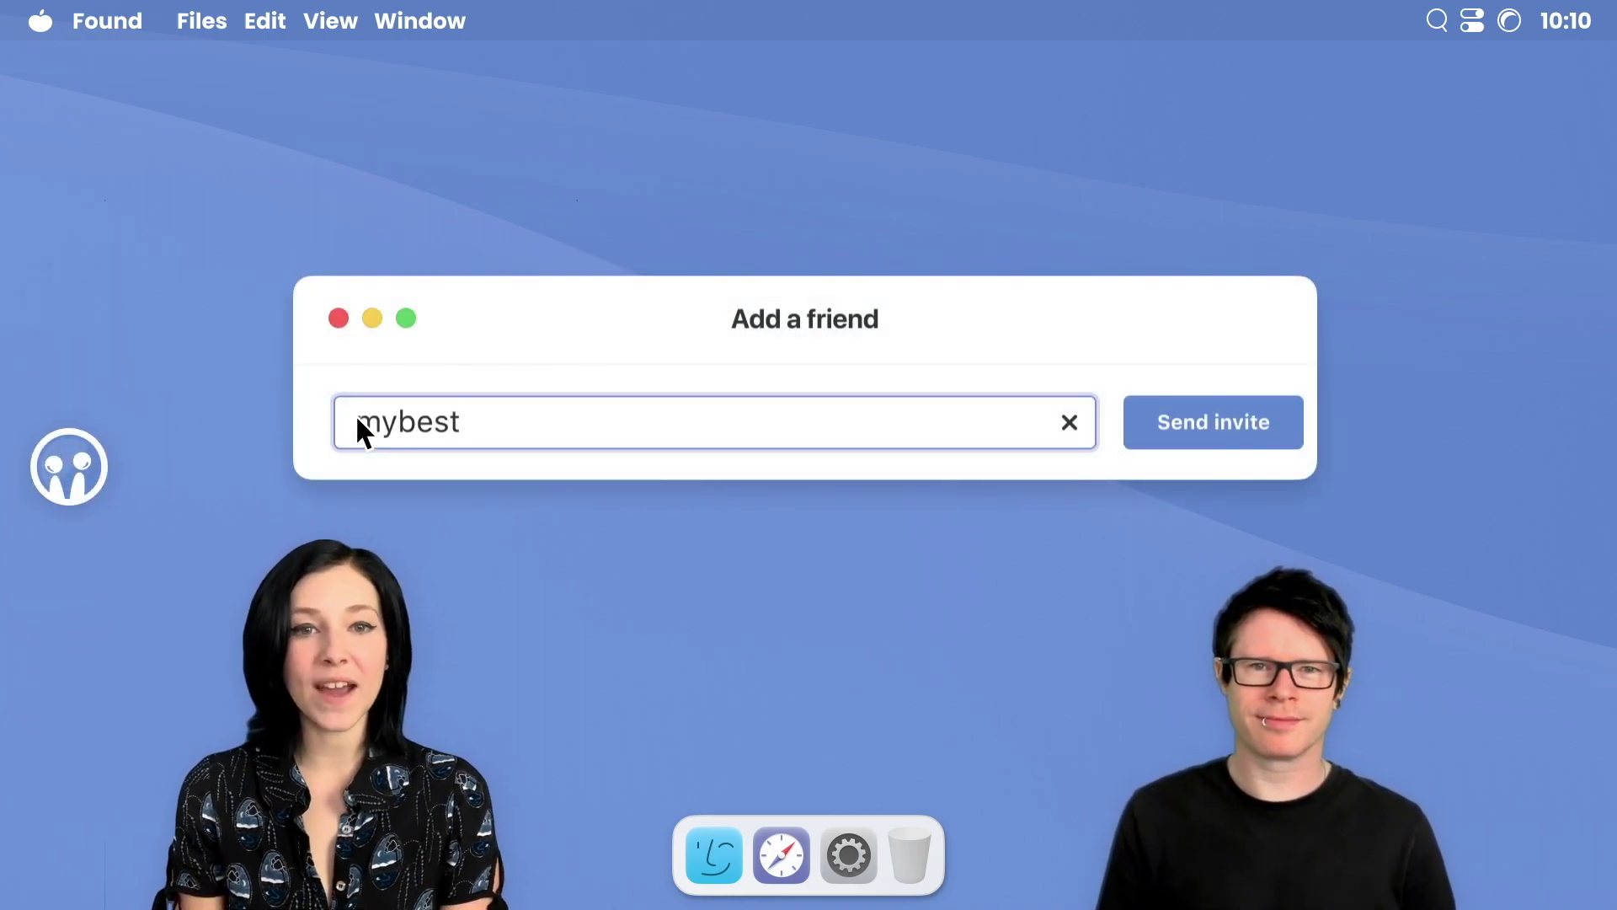
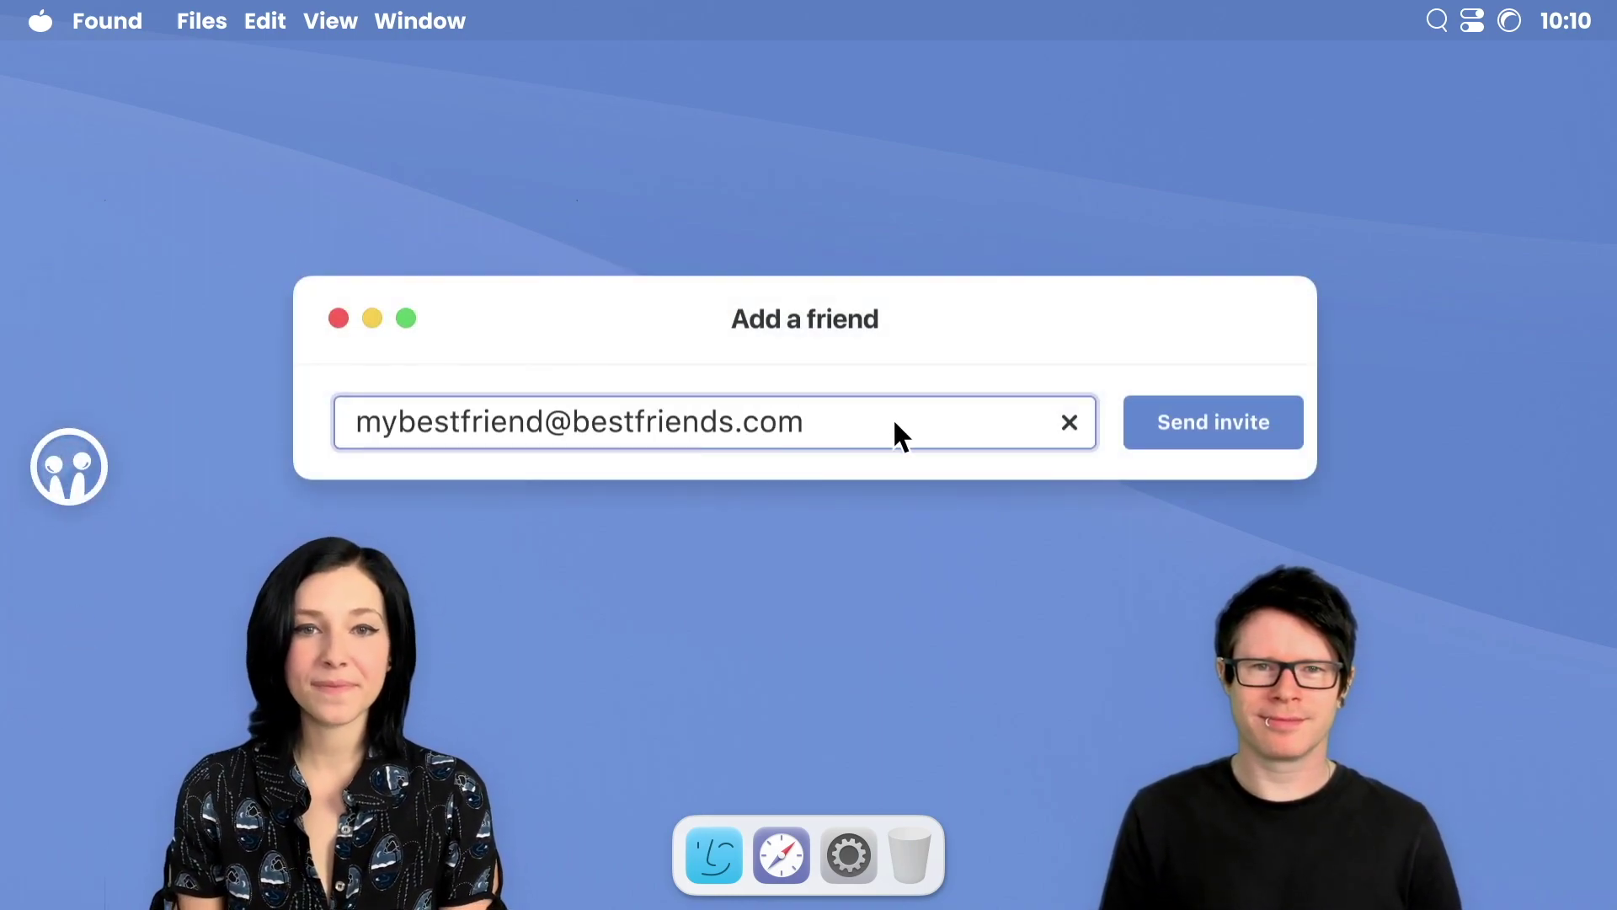
left_click(1222, 430)
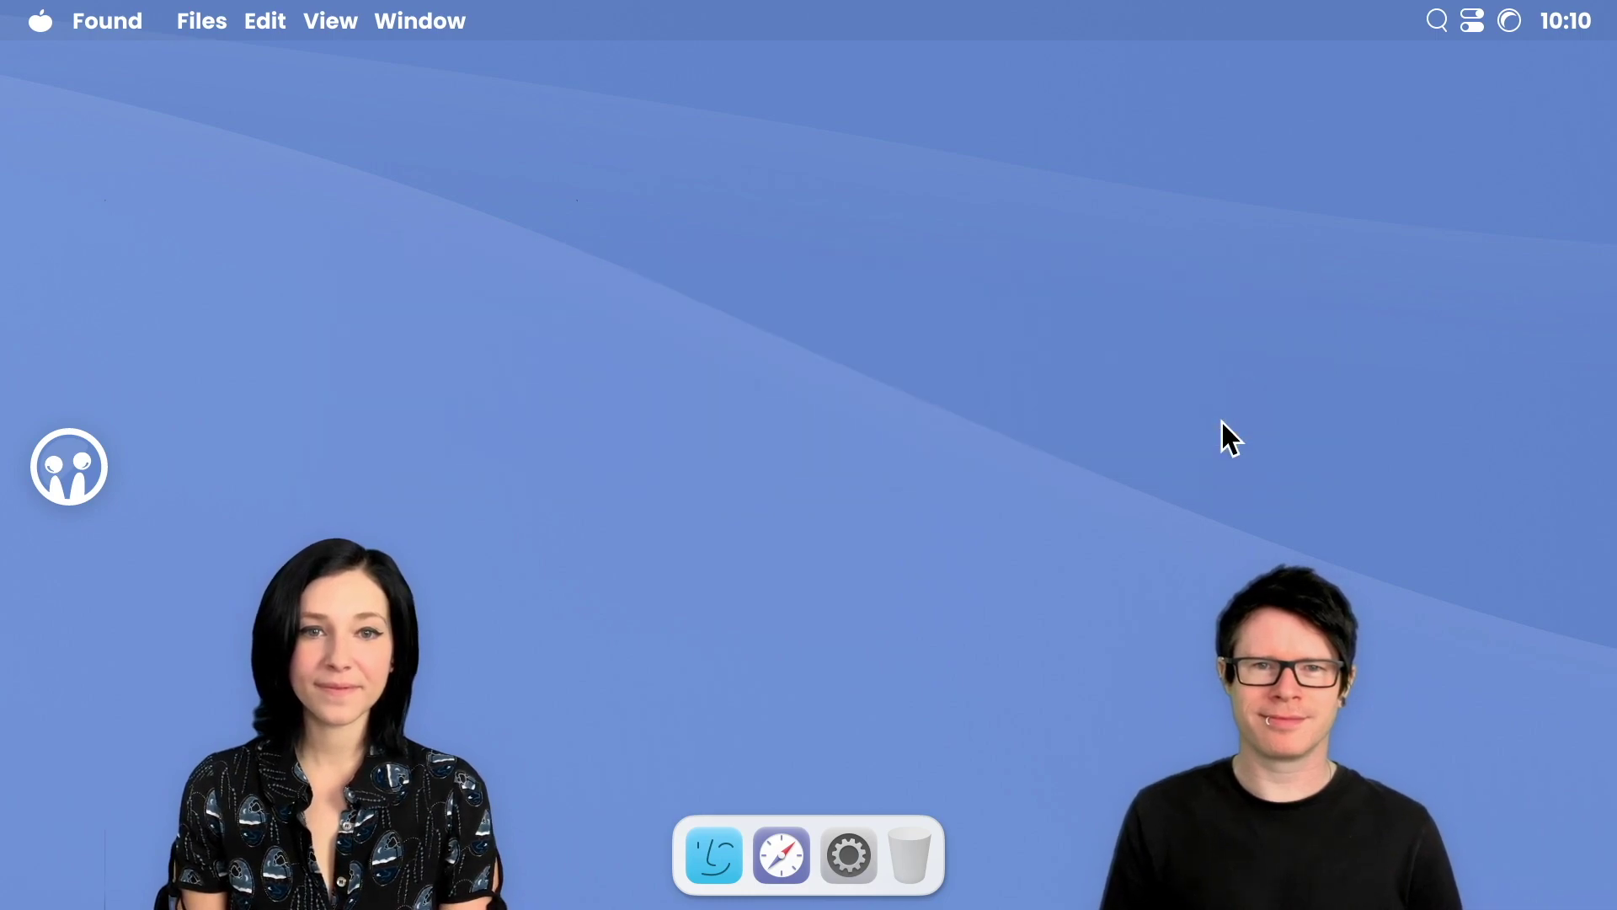